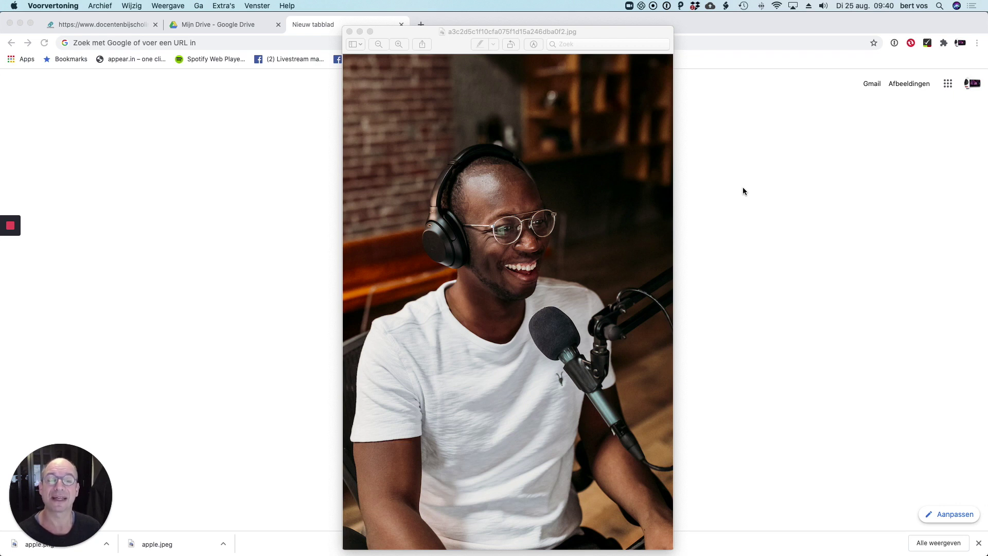
# Switch to the Chrome browser and open the anchor.fm website in the empty tab
pyautogui.click(158, 177)
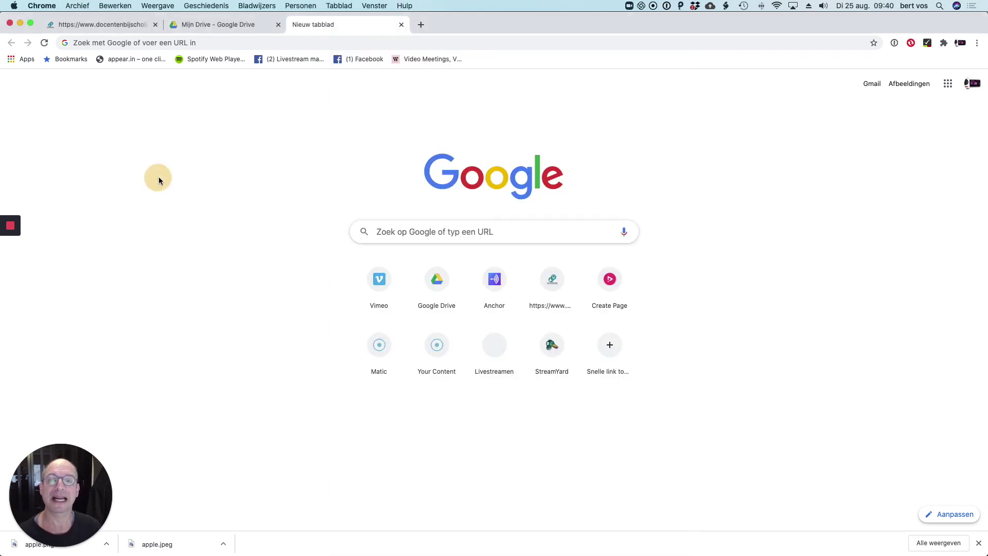
pyautogui.click(205, 40)
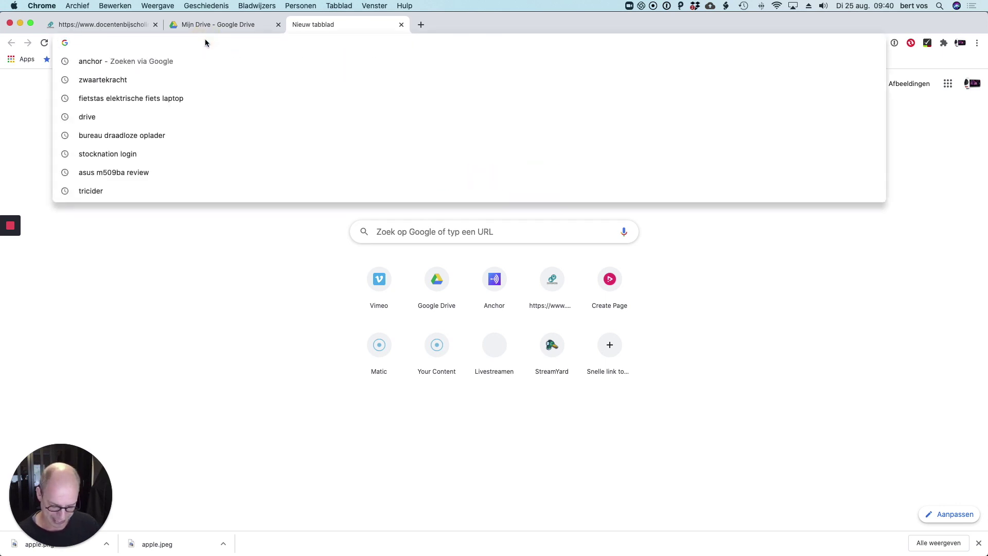
pyautogui.write('ancho')
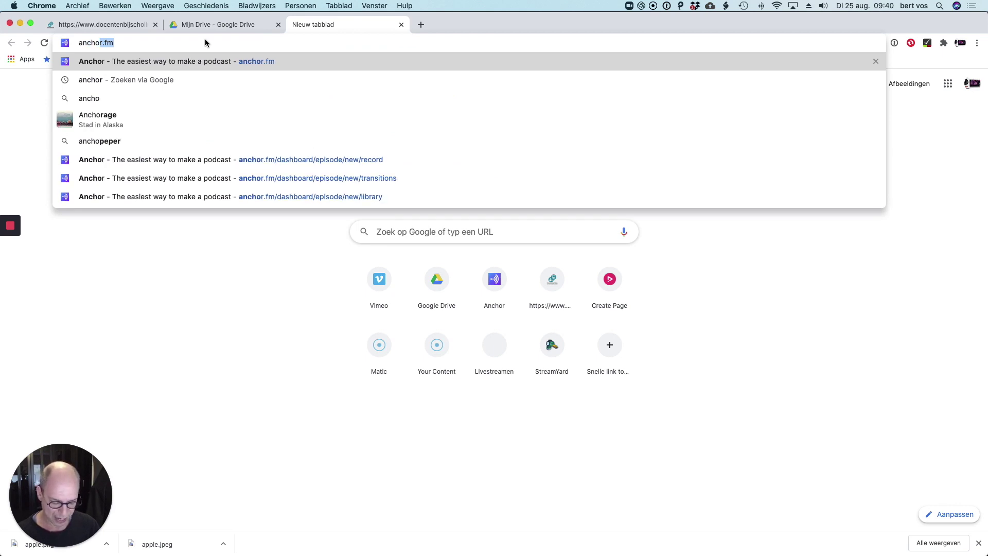
pyautogui.write('r')
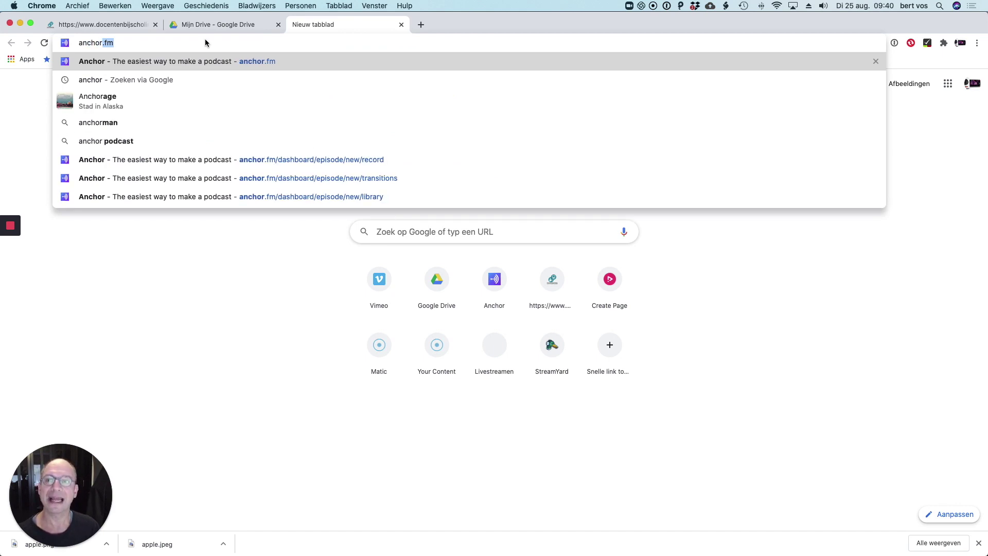
pyautogui.write('.fm')
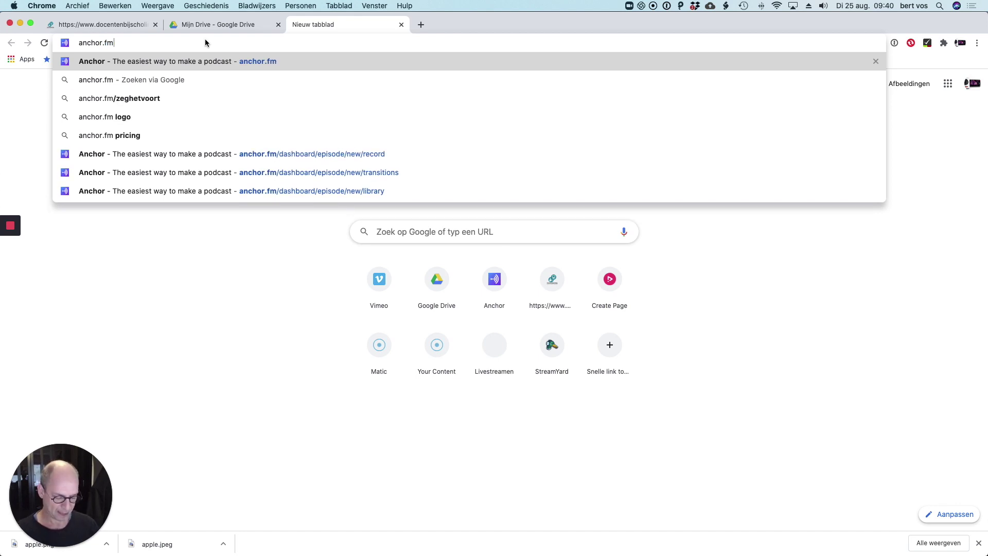
pyautogui.press('Return')
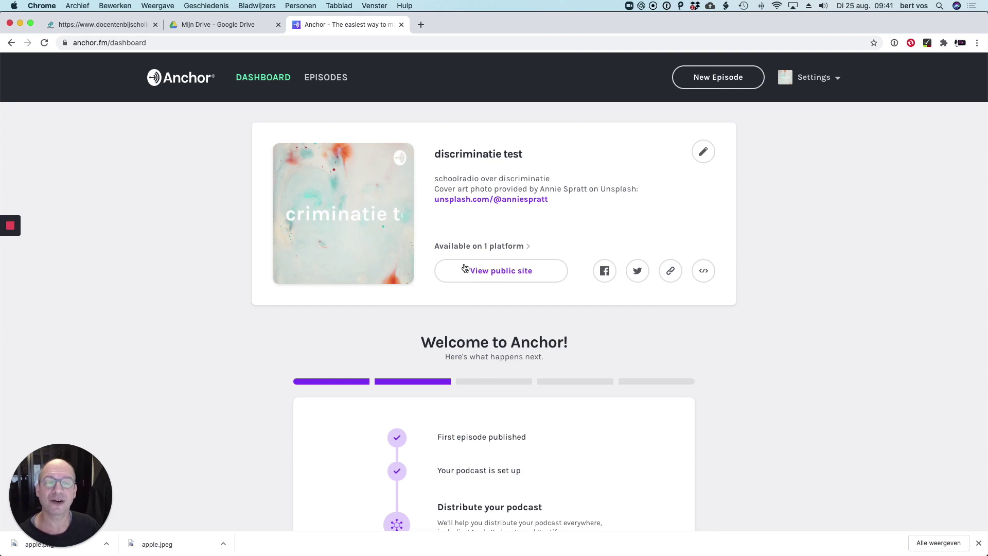
# Start creating a new podcast episode from the Anchor dashboard
pyautogui.scroll(-1, 721, 245)
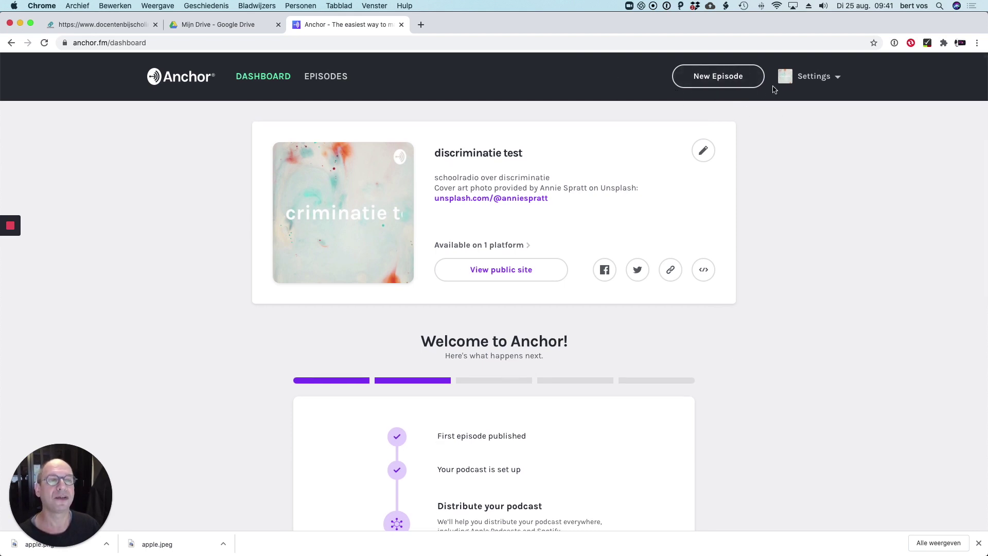
pyautogui.scroll(1, 728, 81)
pyautogui.click(727, 80)
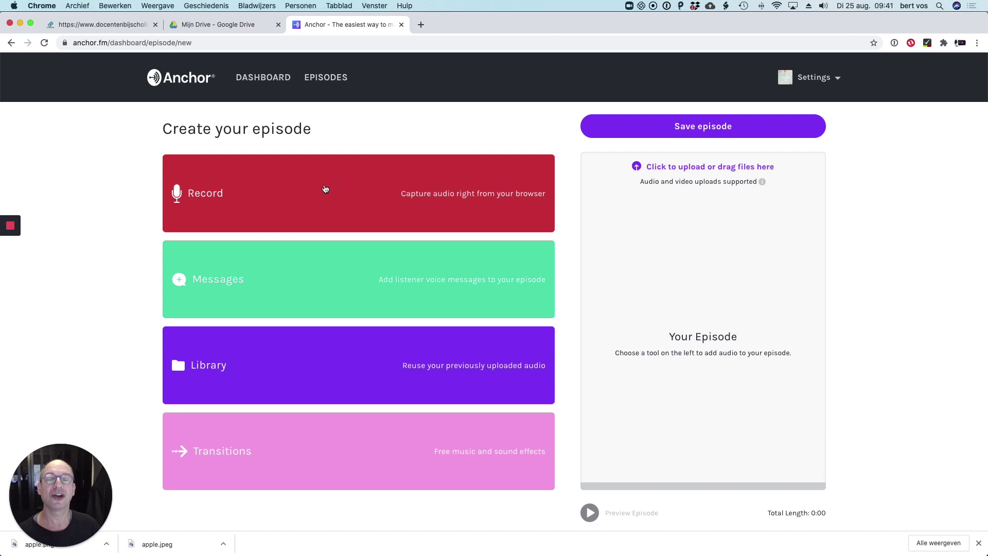
# Record a voice clip of about 14 seconds with the standard microphone, then add it to the episode and play it
pyautogui.click(325, 189)
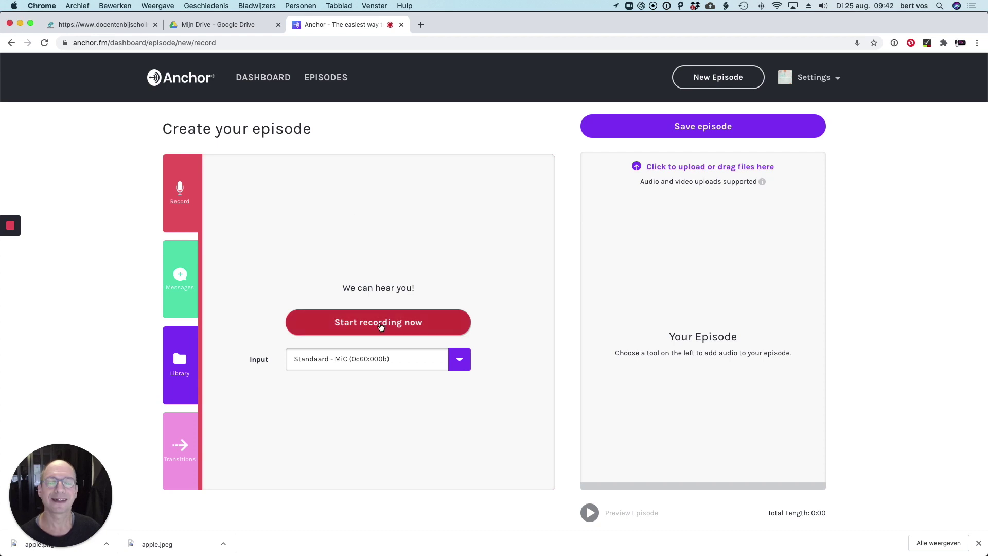
pyautogui.click(381, 327)
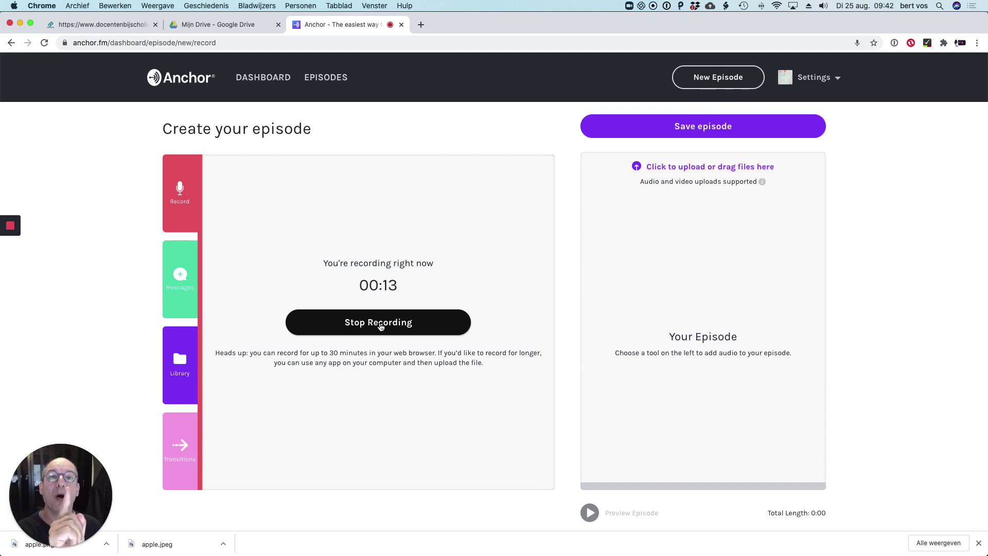
pyautogui.click(380, 327)
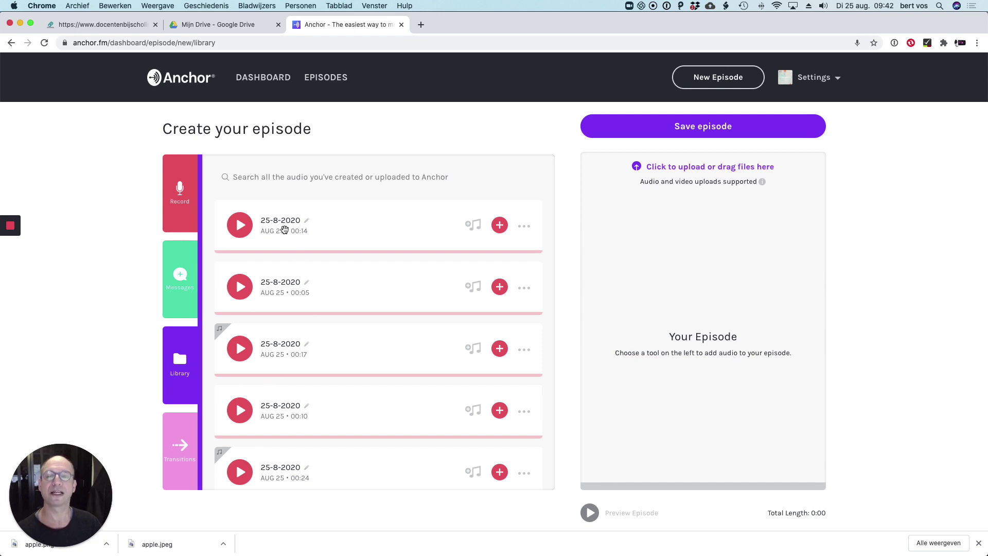
pyautogui.moveTo(284, 229); pyautogui.dragTo(652, 229)
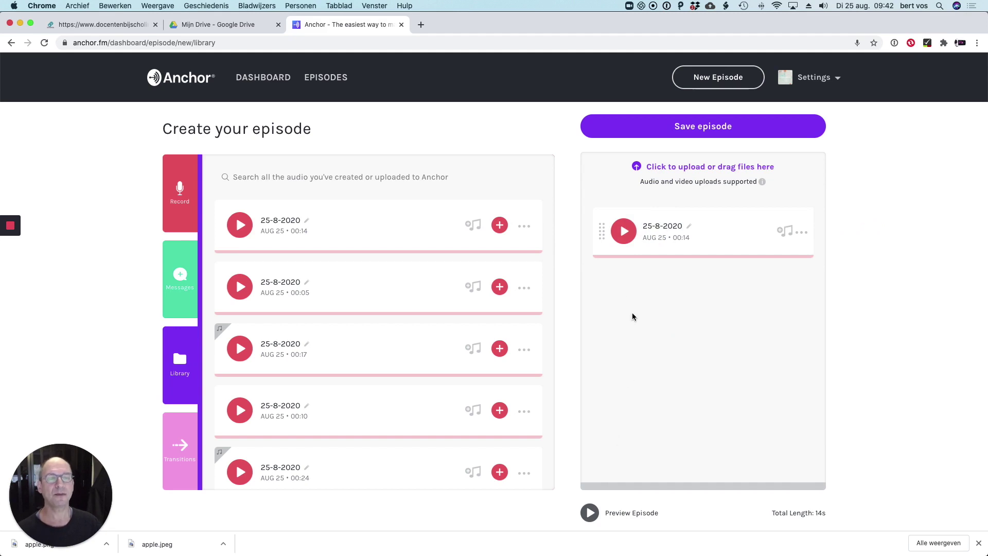
pyautogui.click(624, 231)
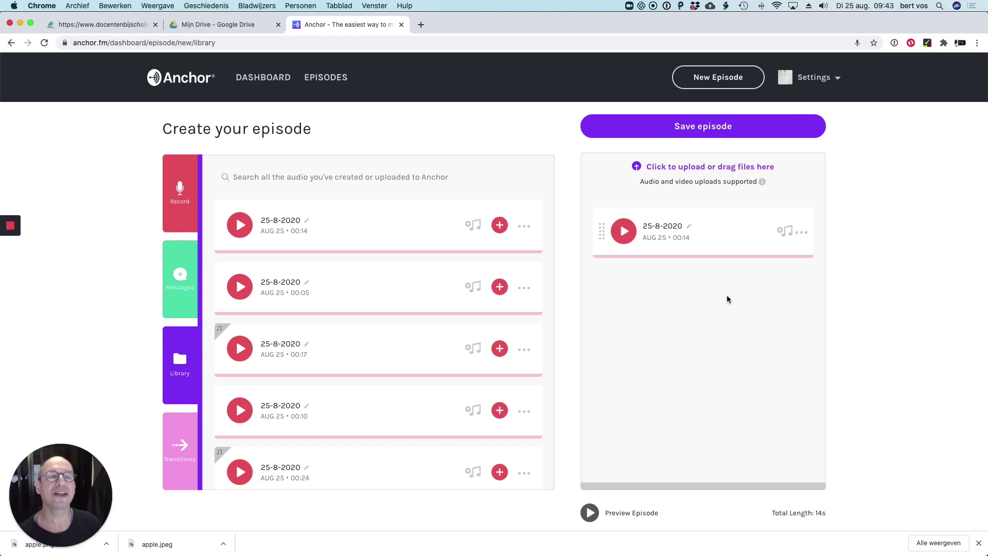
# Apply a smart background music track from the Electronic category to the episode's voice clip and play the result
pyautogui.click(782, 233)
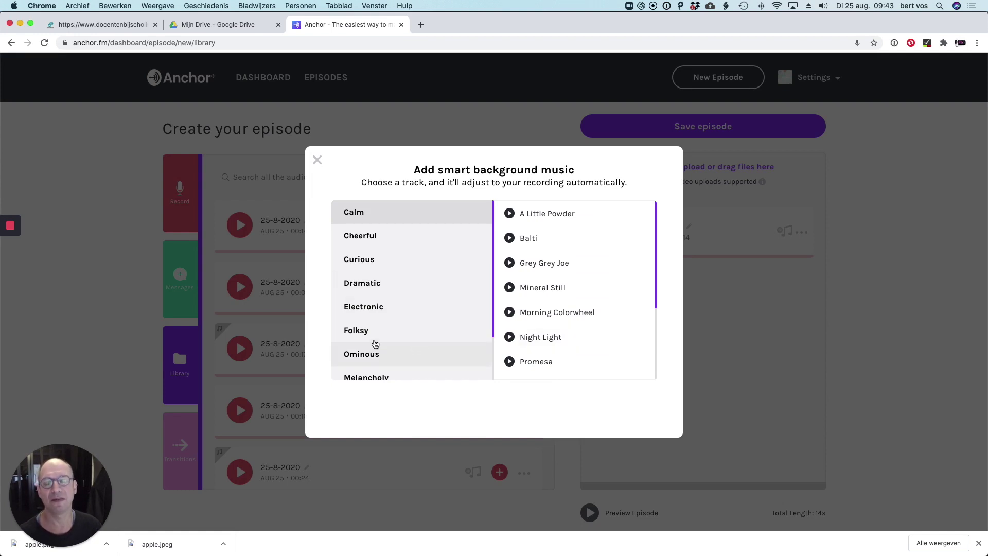
pyautogui.click(378, 313)
pyautogui.click(637, 286)
pyautogui.click(612, 406)
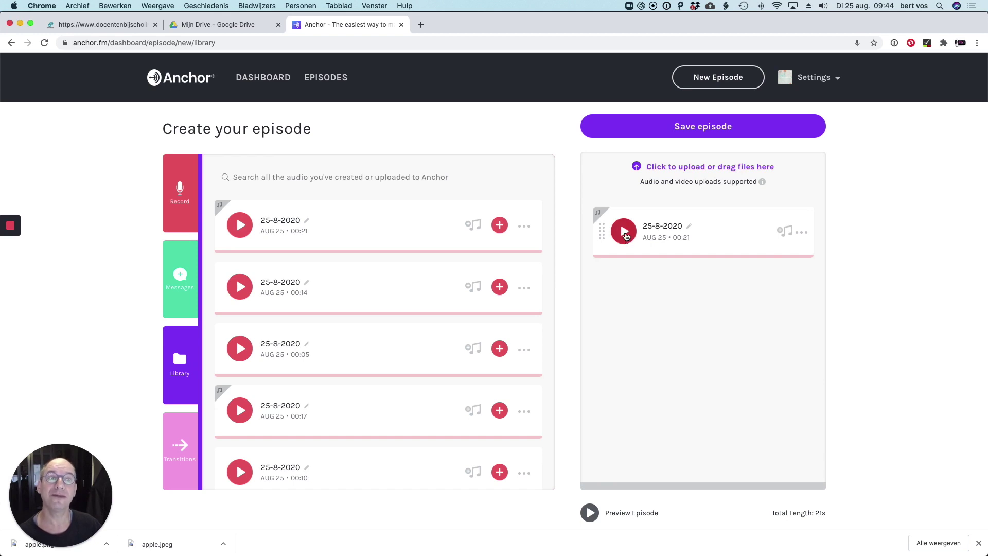
pyautogui.click(624, 232)
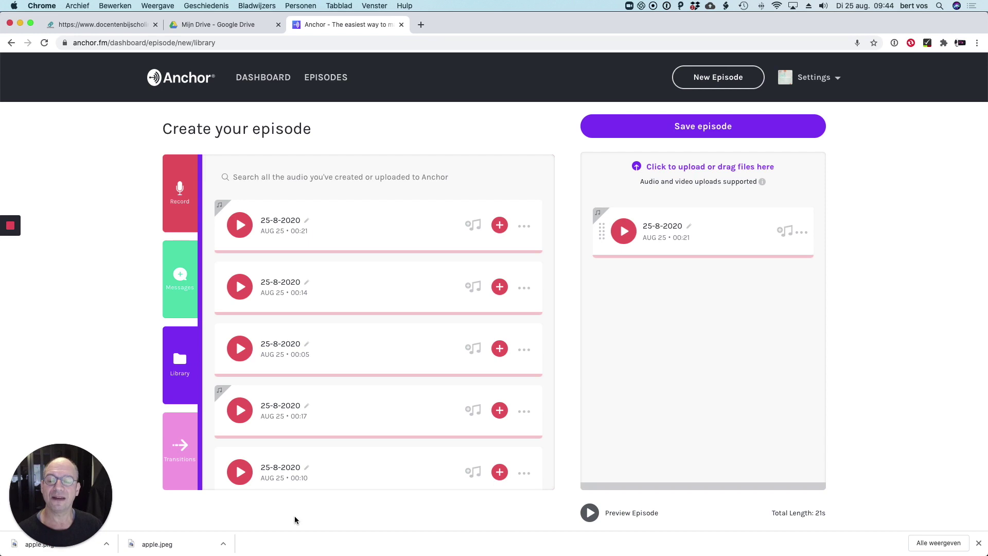
# Preview the Drop transition and place it in the episode below the voice clip
pyautogui.click(185, 459)
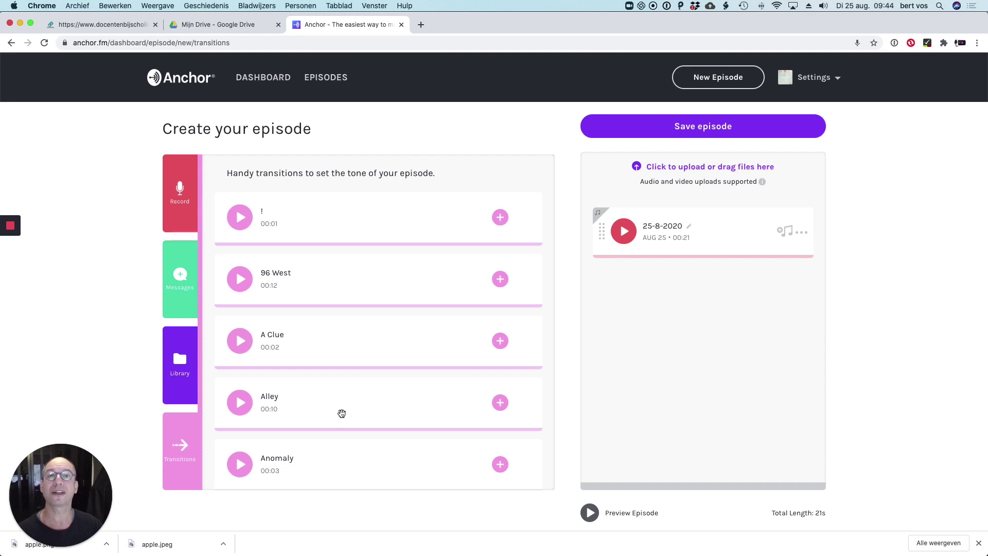
pyautogui.scroll(-10, 370, 403)
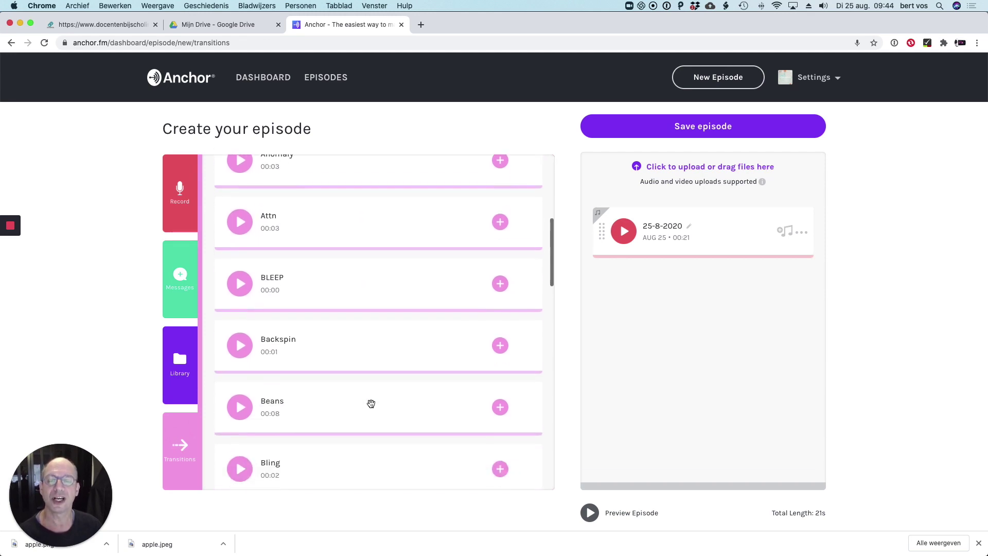
pyautogui.scroll(-8, 371, 404)
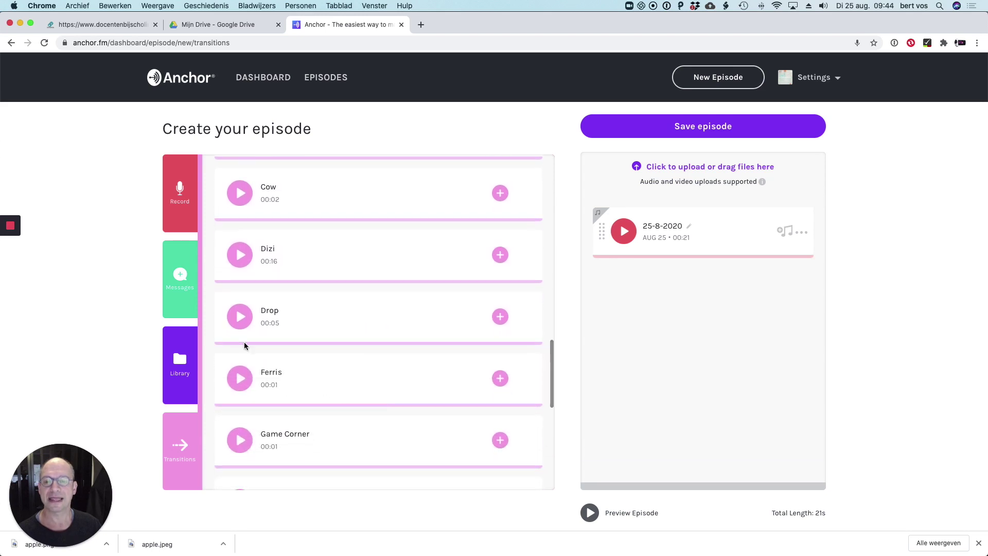
pyautogui.click(241, 316)
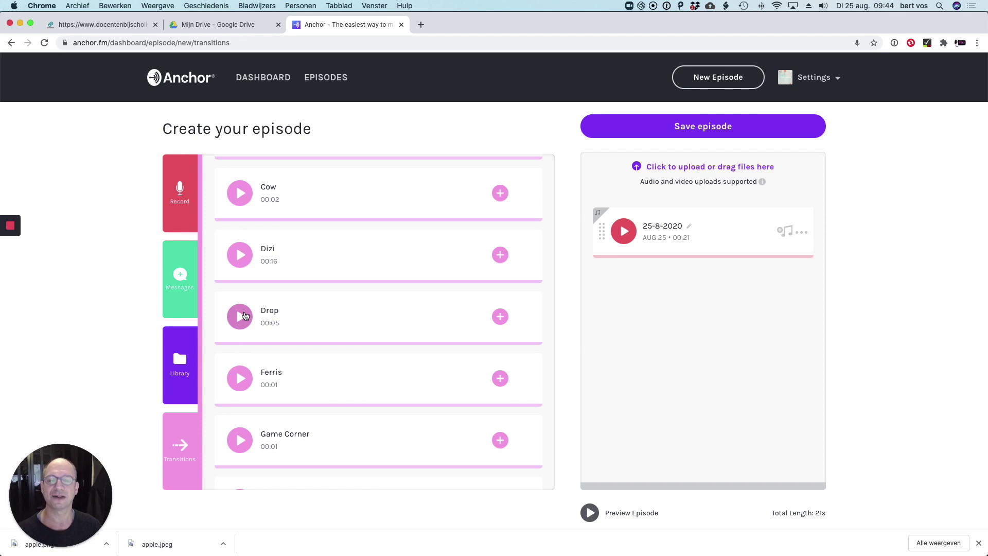
pyautogui.moveTo(289, 306); pyautogui.dragTo(657, 278)
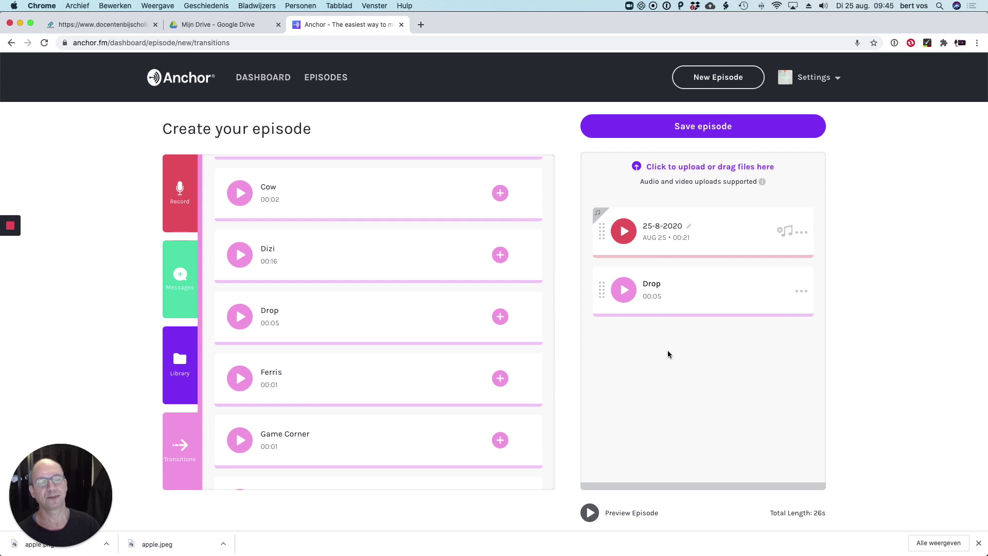
# Record a second voice clip of about 6 seconds and add its version with background music below the Drop transition
pyautogui.scroll(10, 371, 309)
pyautogui.scroll(3, 375, 303)
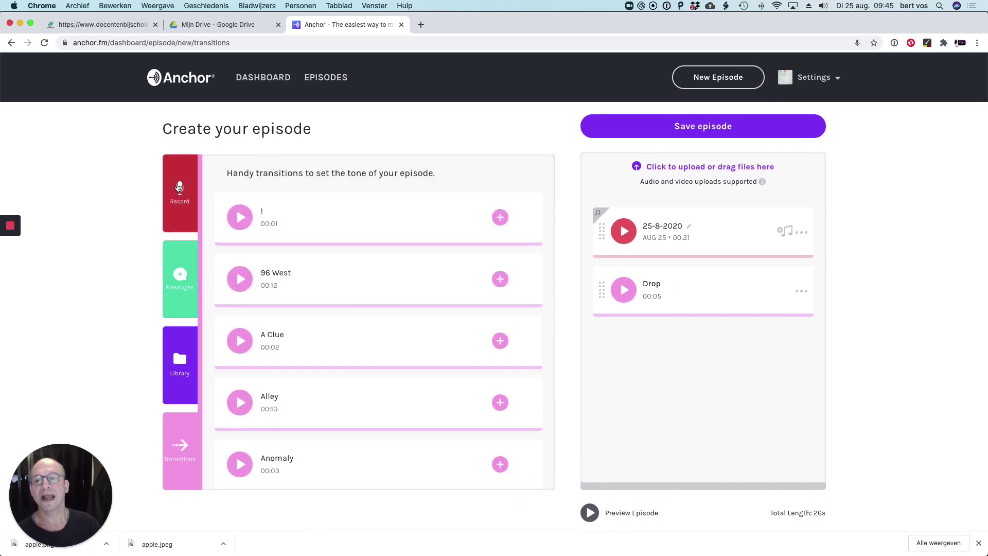
pyautogui.click(179, 187)
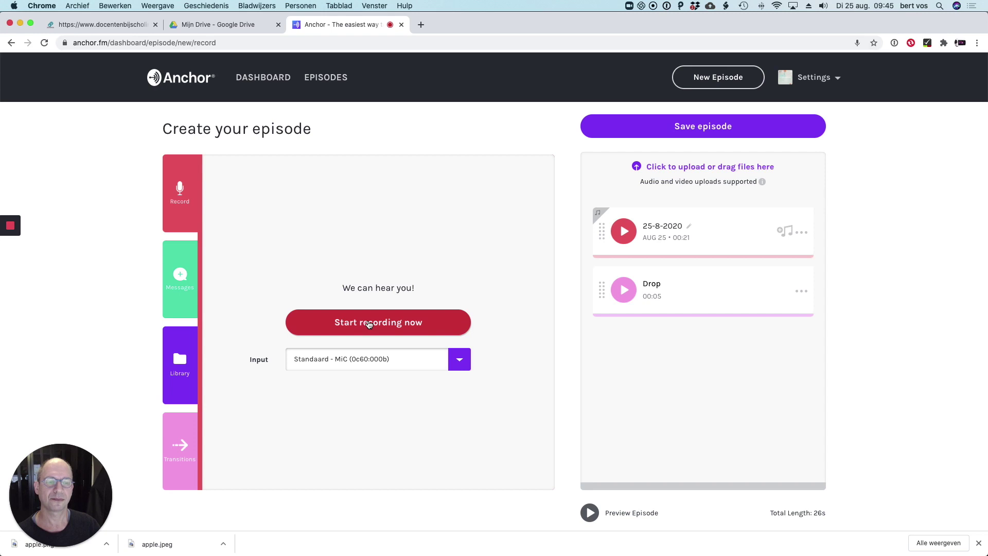
pyautogui.click(369, 323)
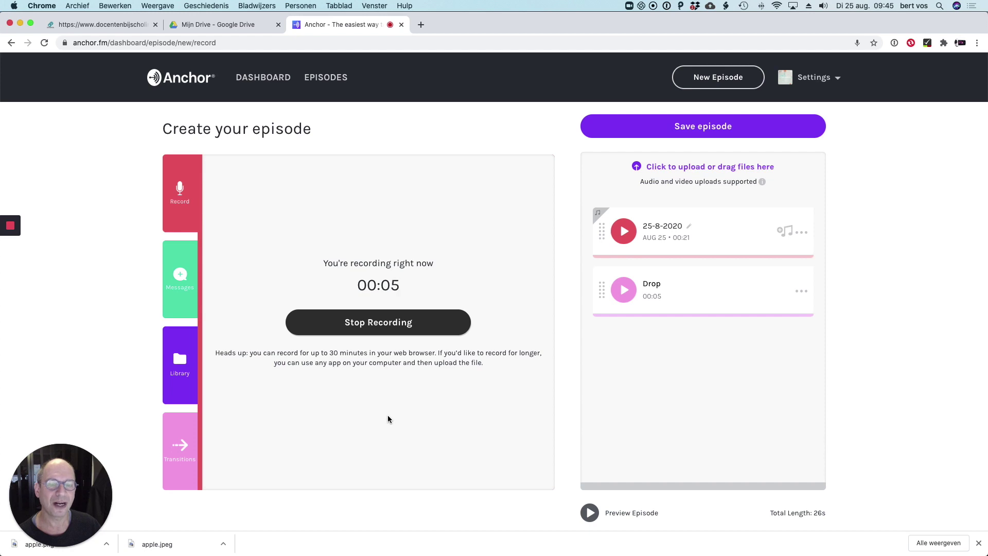
pyautogui.click(386, 322)
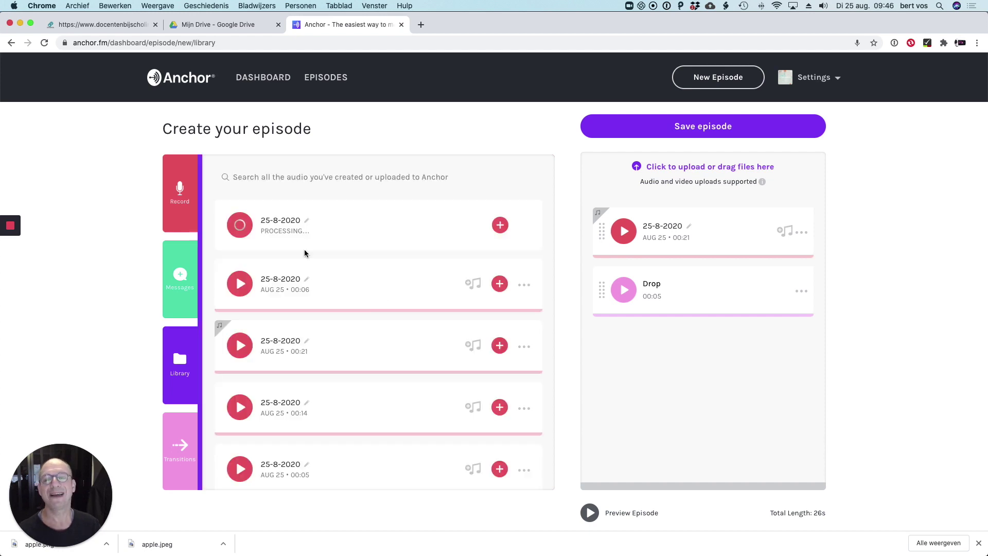
pyautogui.moveTo(250, 232); pyautogui.dragTo(695, 358)
# Play part of the Drop transition in the episode and move it below the second voice clip
pyautogui.click(630, 291)
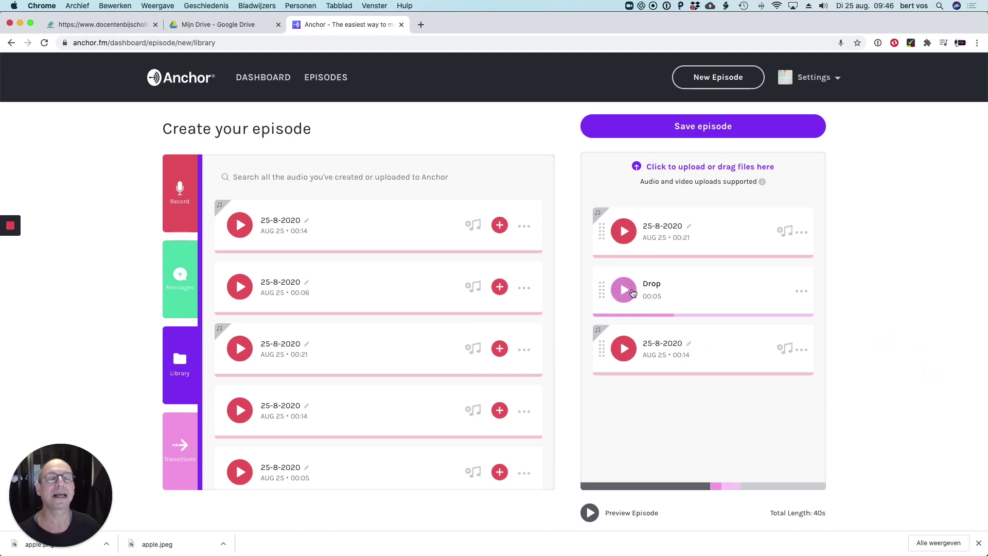
pyautogui.click(632, 292)
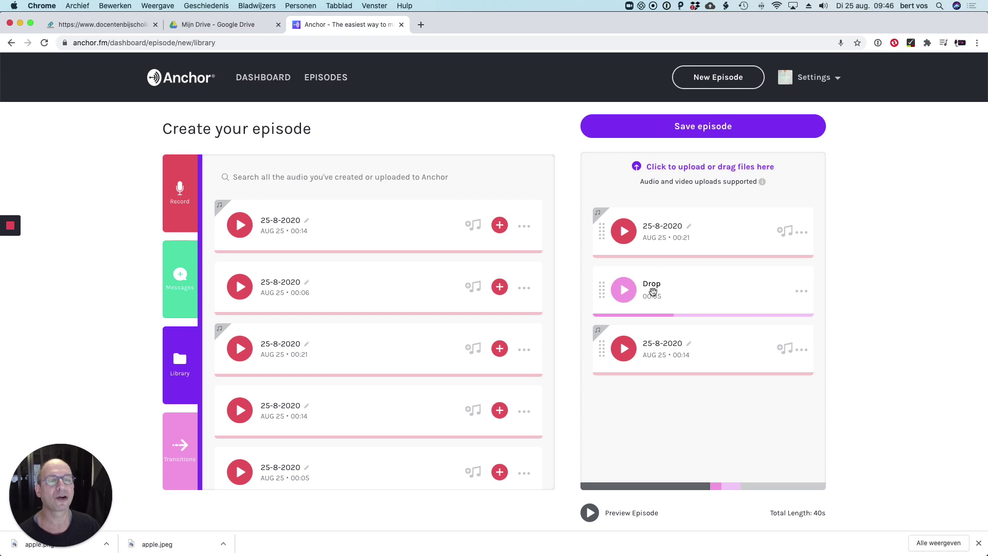
pyautogui.moveTo(652, 292); pyautogui.dragTo(655, 368)
# Record a third voice clip of about 7 seconds and add its version with background music at the end of the episode
pyautogui.click(179, 193)
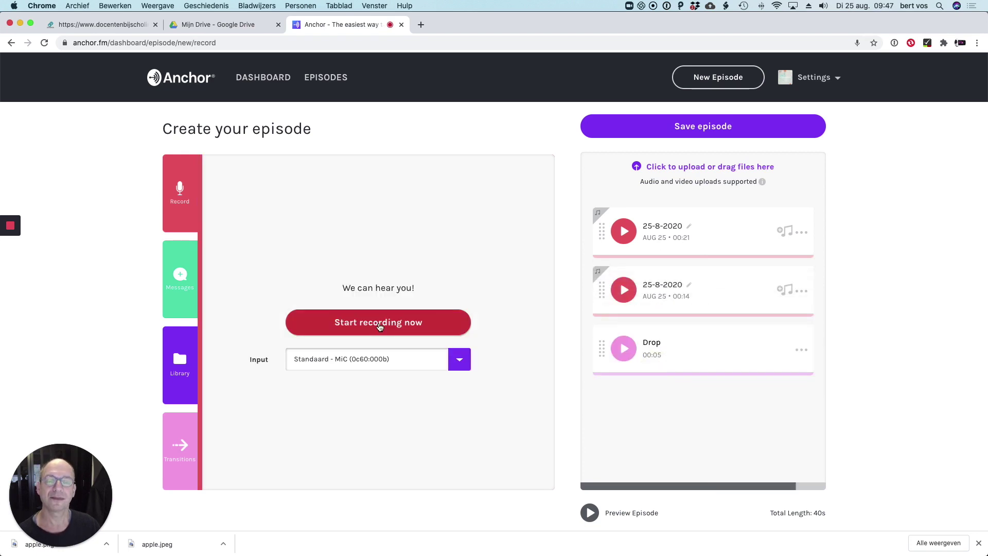
pyautogui.click(379, 326)
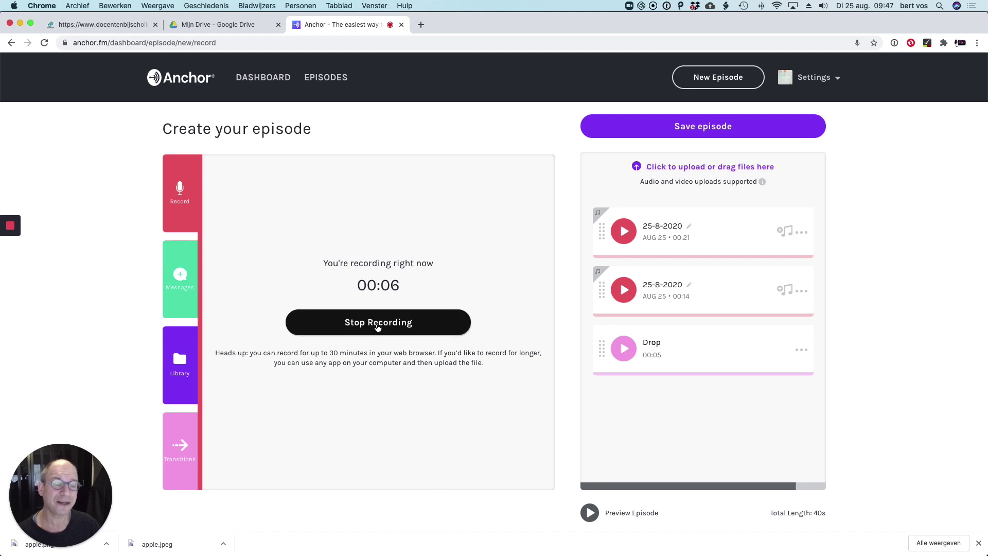
pyautogui.click(377, 328)
pyautogui.moveTo(326, 249); pyautogui.dragTo(660, 430)
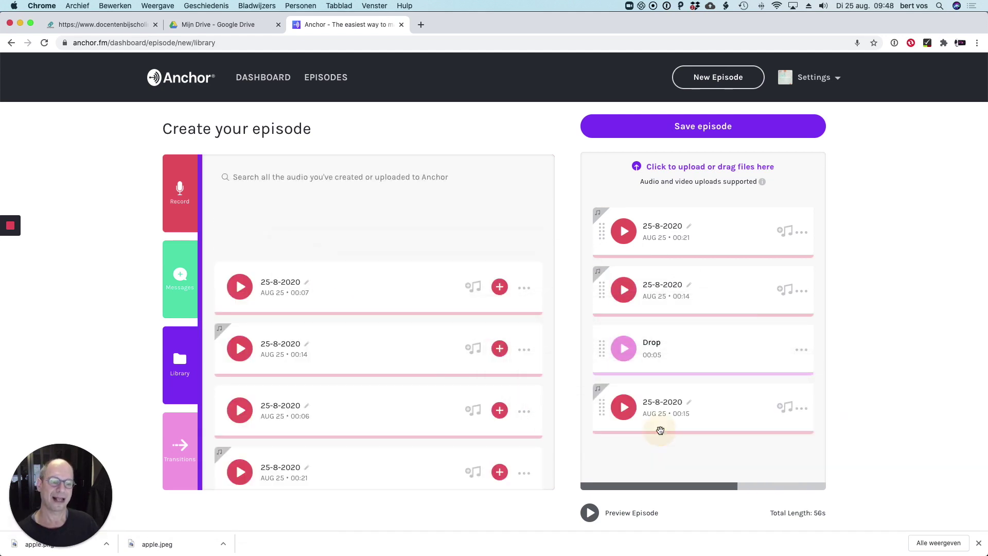